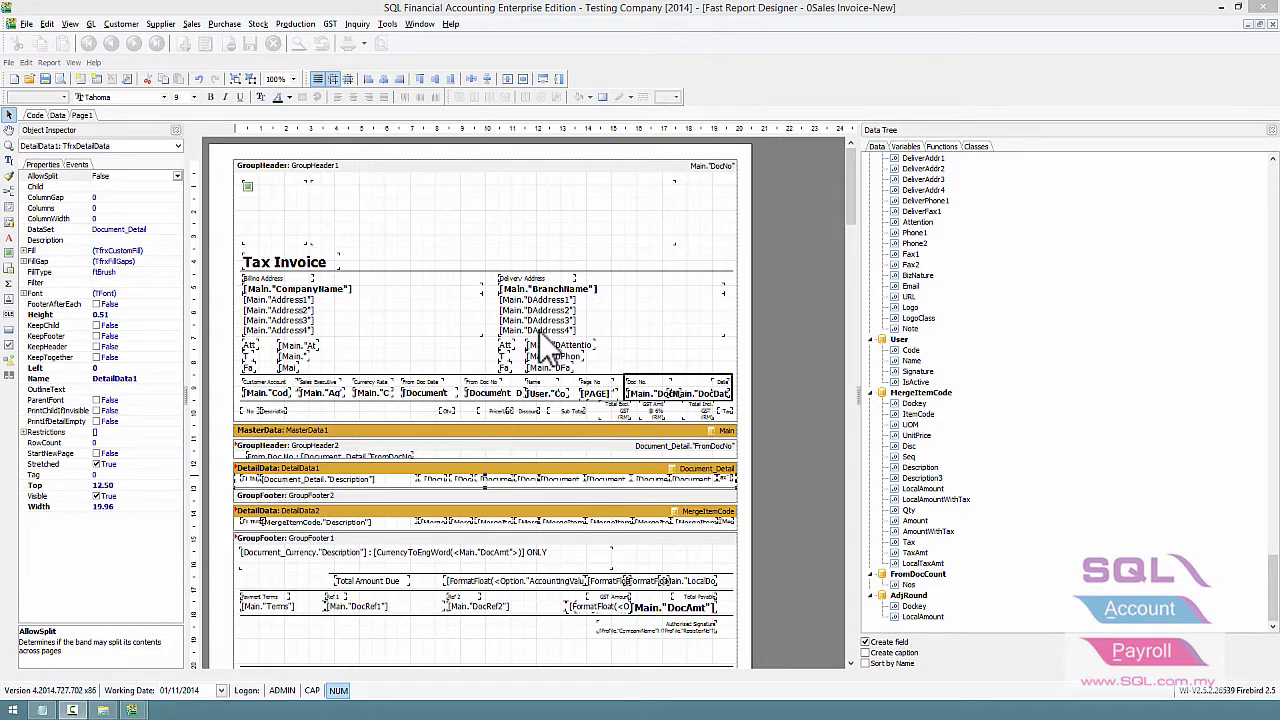
- Set DetailData1's Number of records to 18, keeping the Document_Detail dataset
double_click(417, 468)
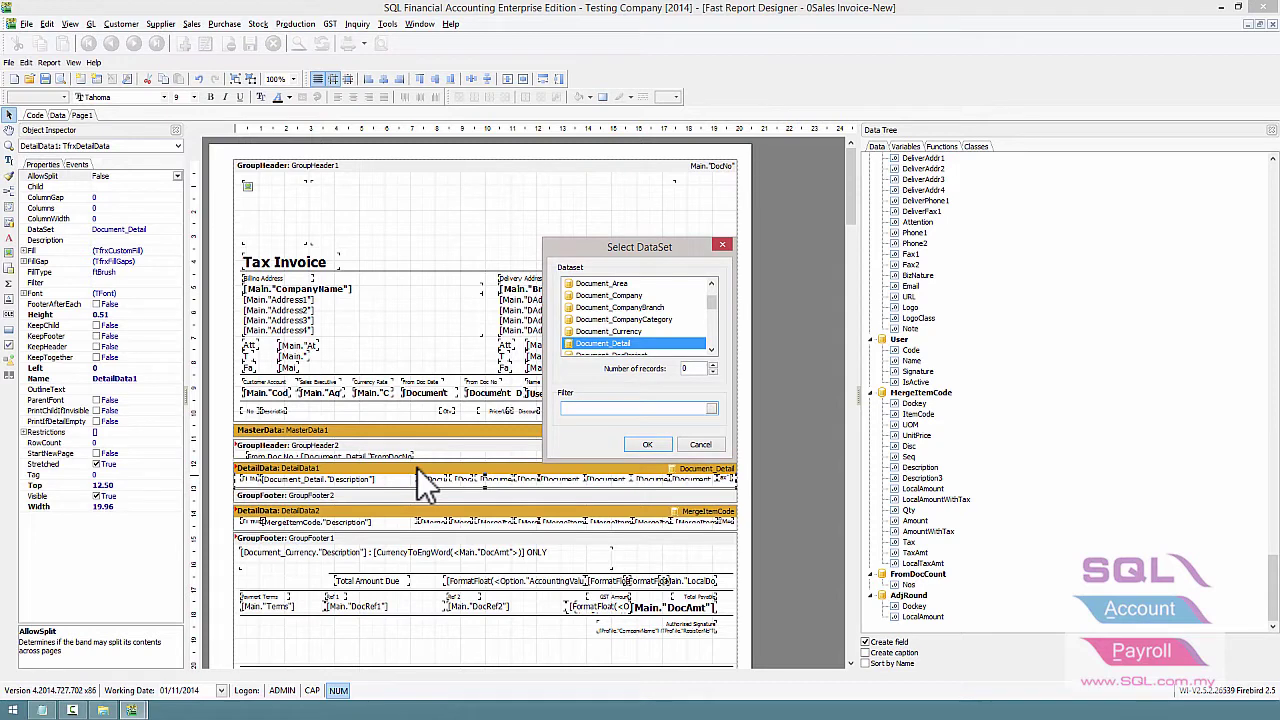
double_click(688, 368)
text(1)
text(8)
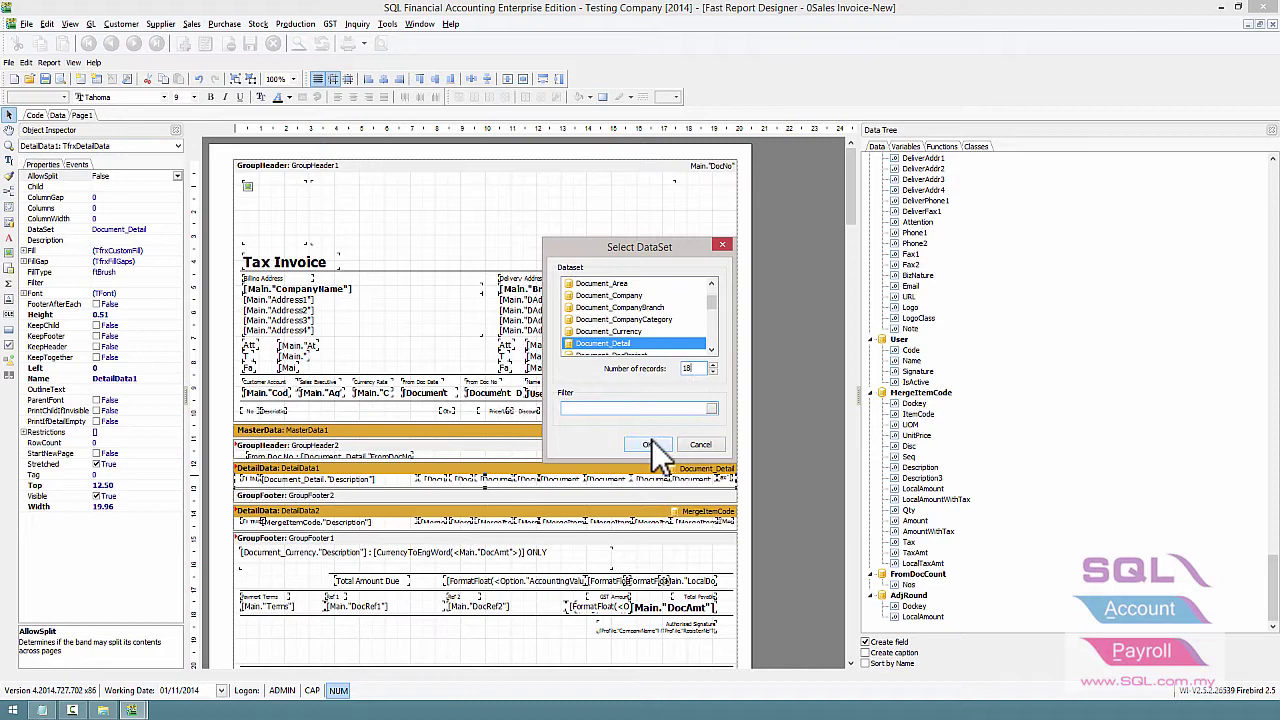
click(647, 444)
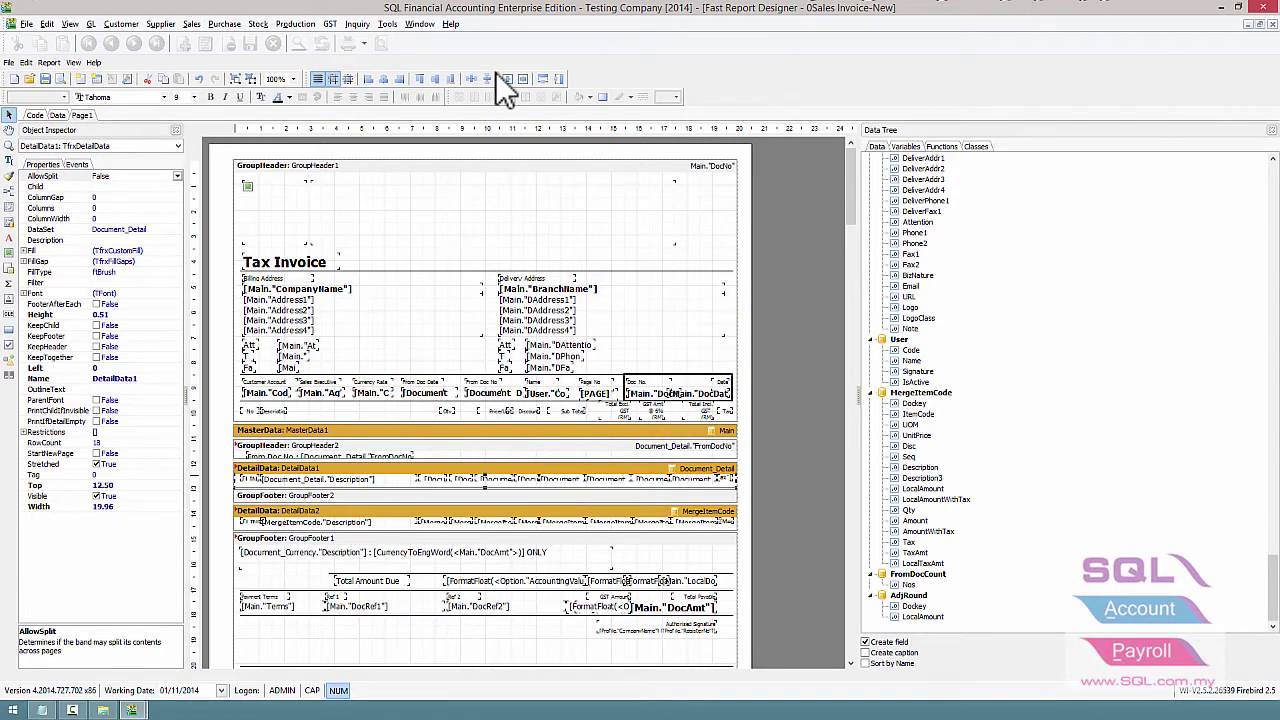
- Save the report and view the Tax Invoice preview listing 18 item lines
click(8, 62)
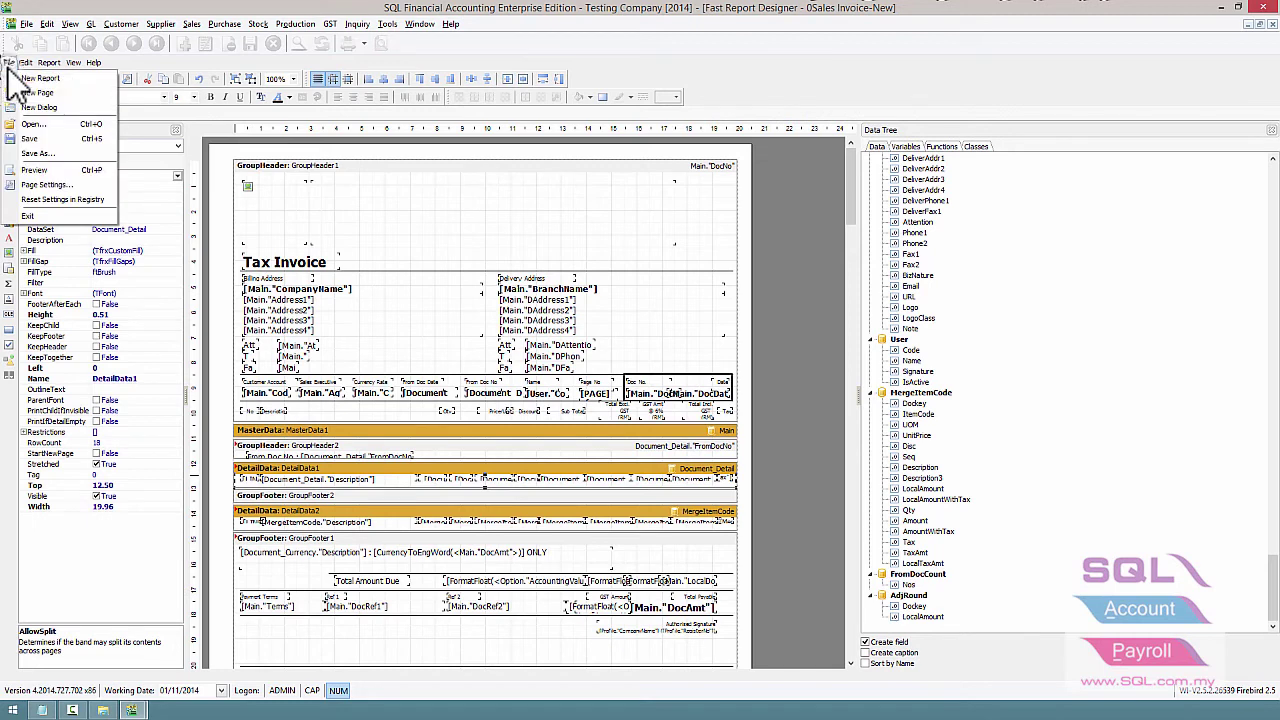
click(35, 138)
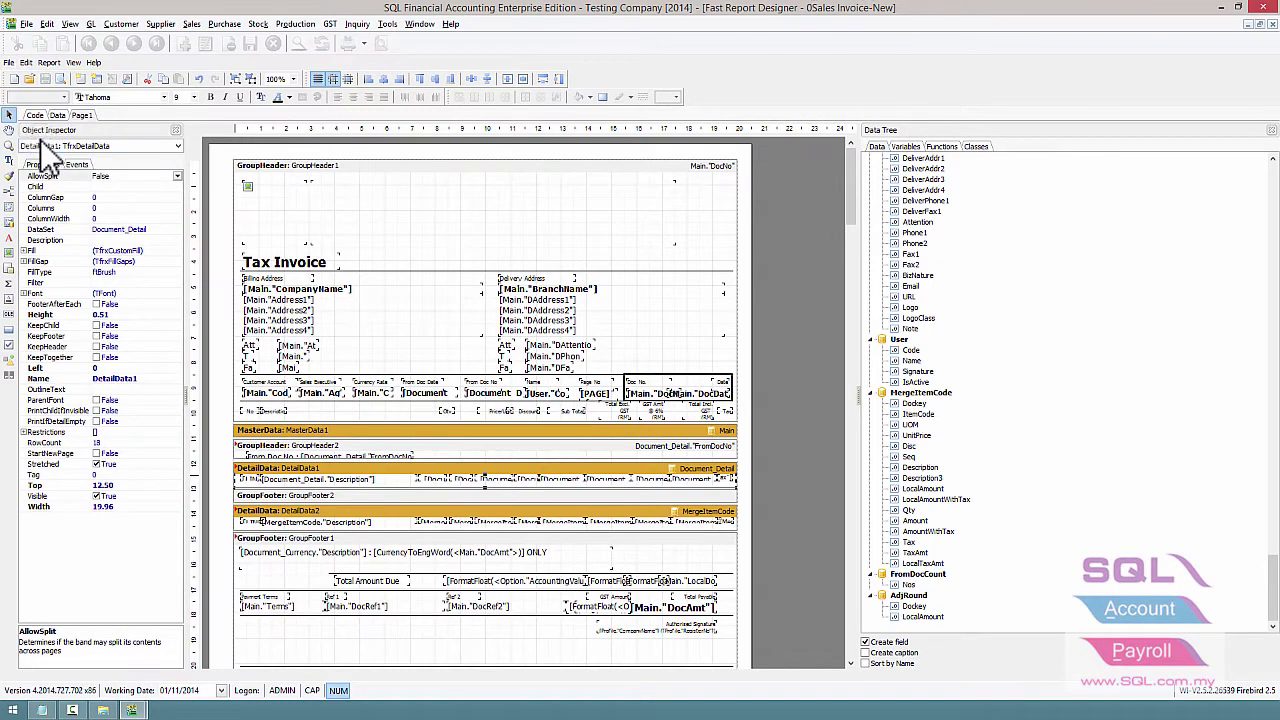
click(131, 710)
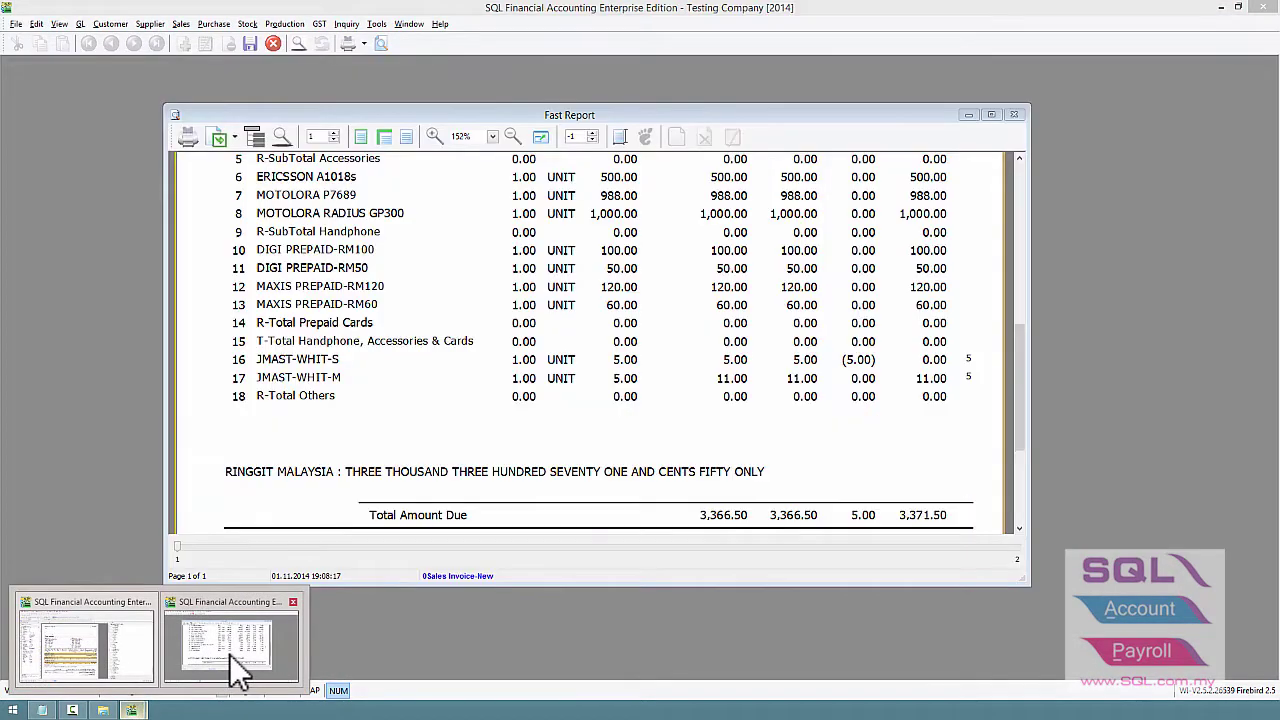
click(229, 653)
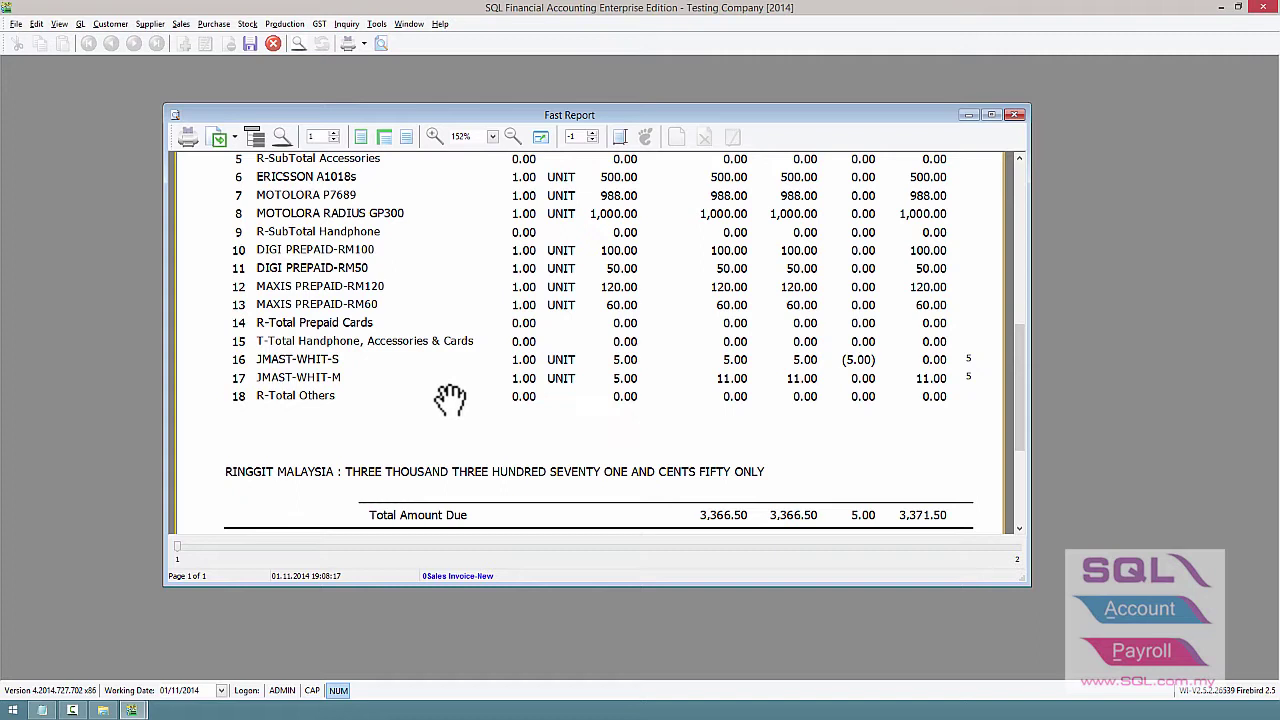
click(130, 710)
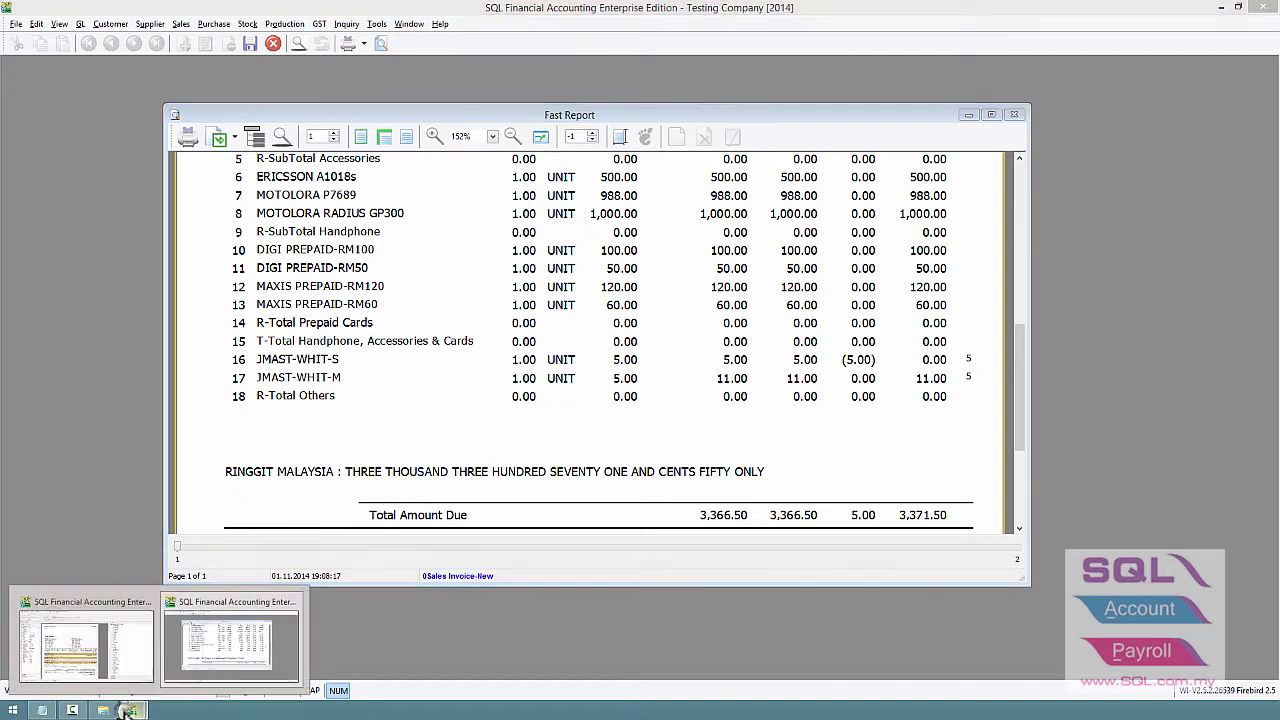
- Return to the designer and list DetailData1's event handlers in the Object Inspector
click(116, 662)
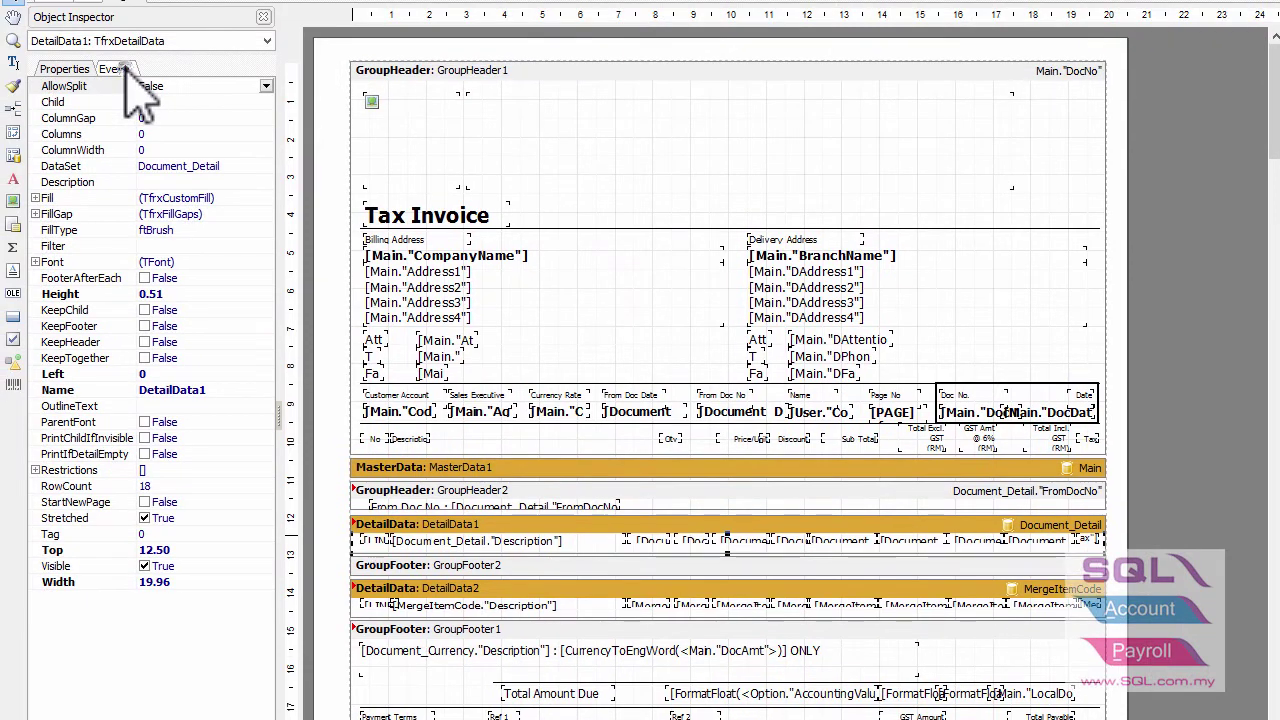
click(116, 69)
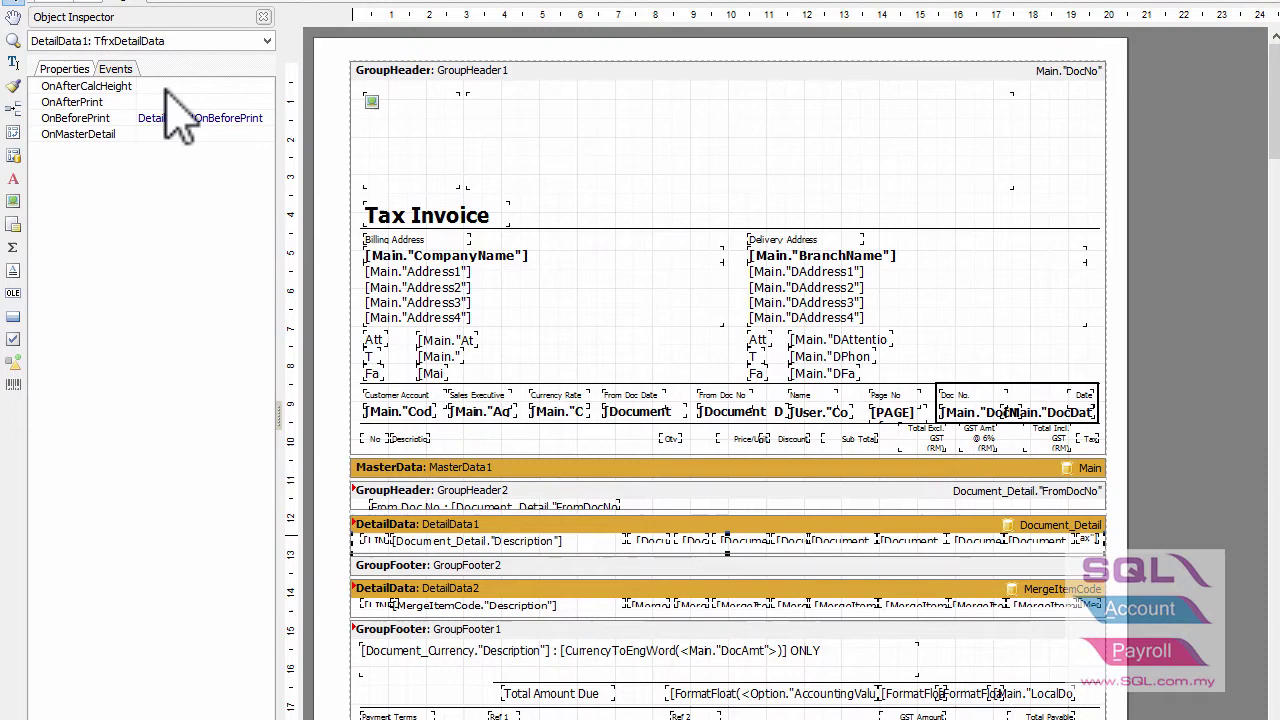
- Create DetailData1's OnAfterCalcHeight handler and paste the prepared page-break code into it
double_click(165, 88)
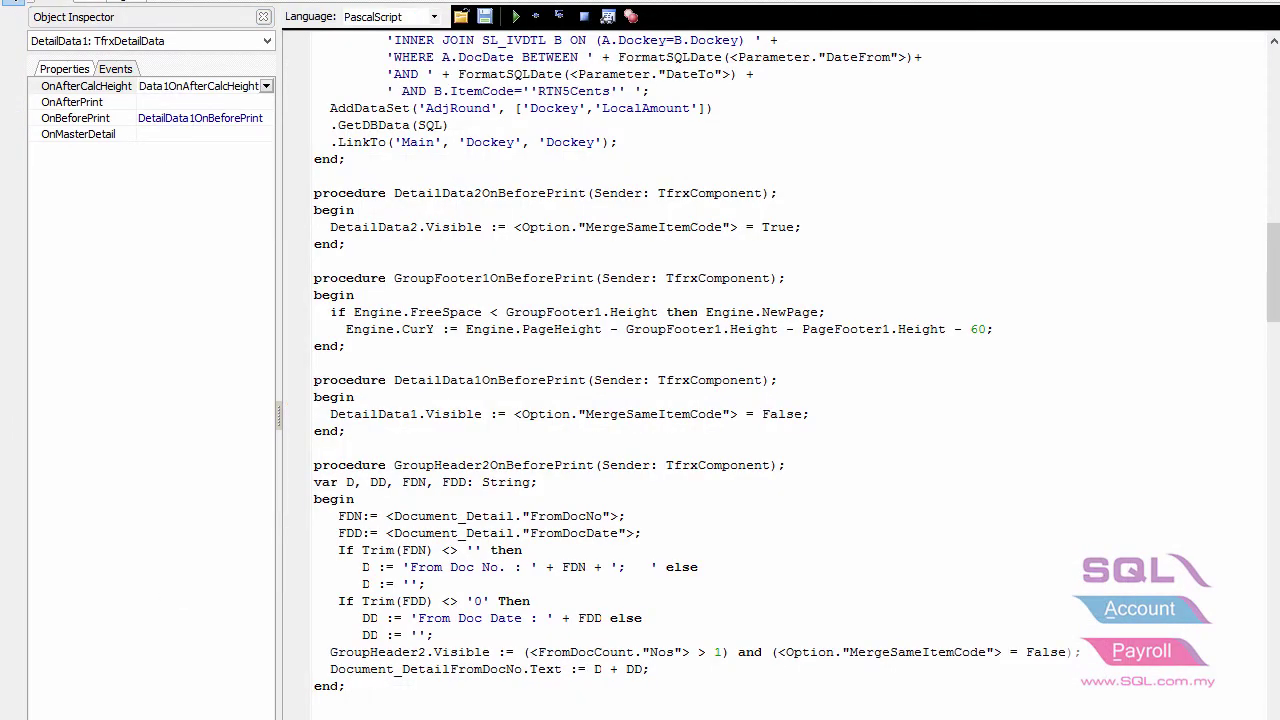
key(alt+Tab)
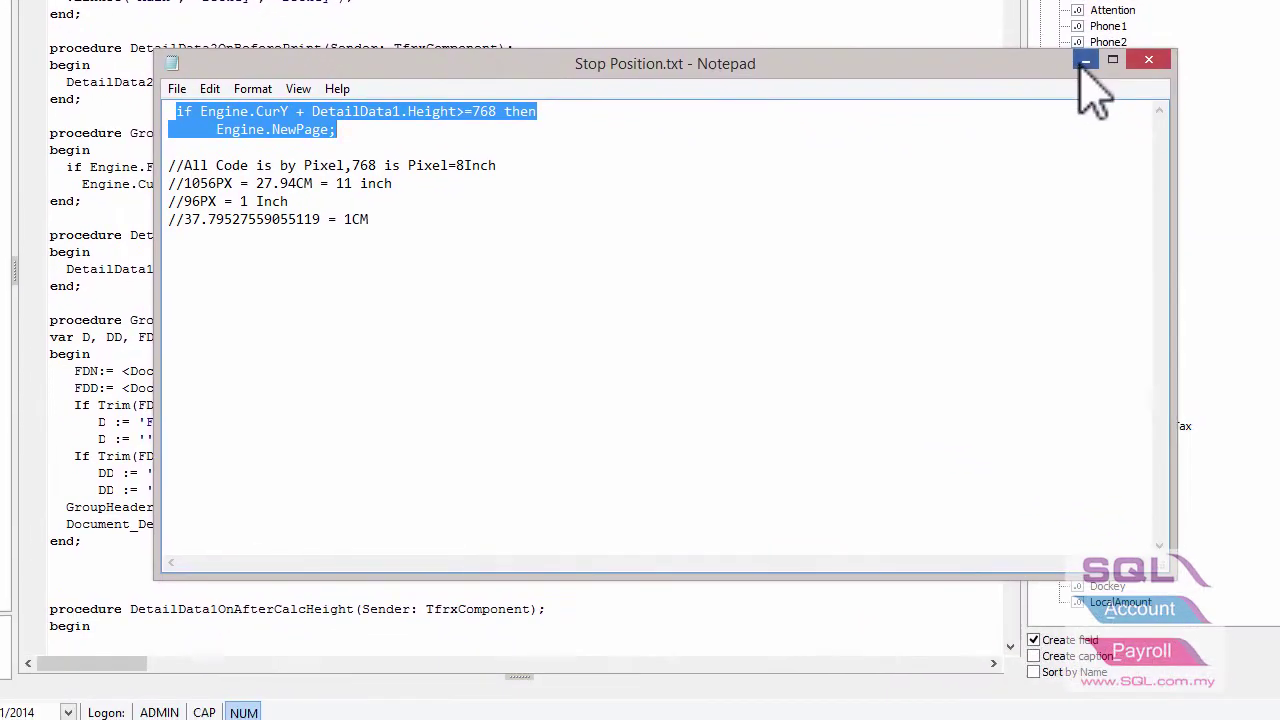
click(1085, 65)
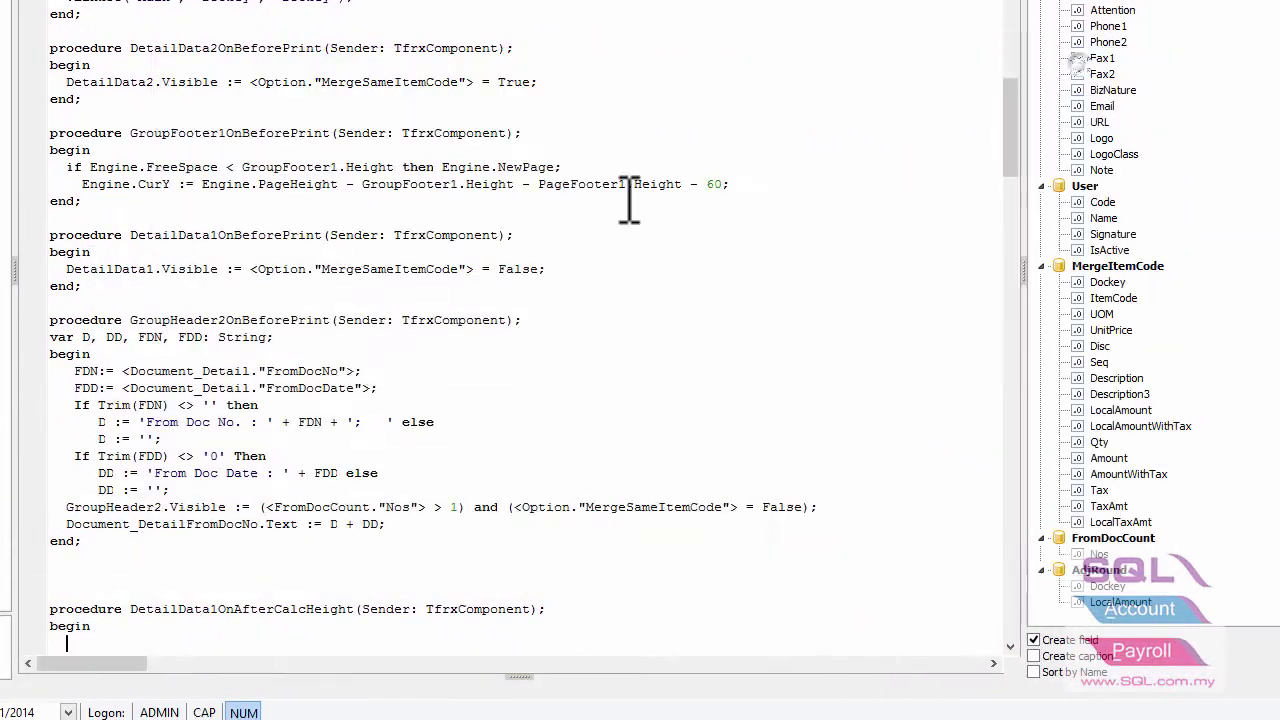
text(if Engine.CurY + DetailData1.Height>=768 then       Engine.NewPage;)
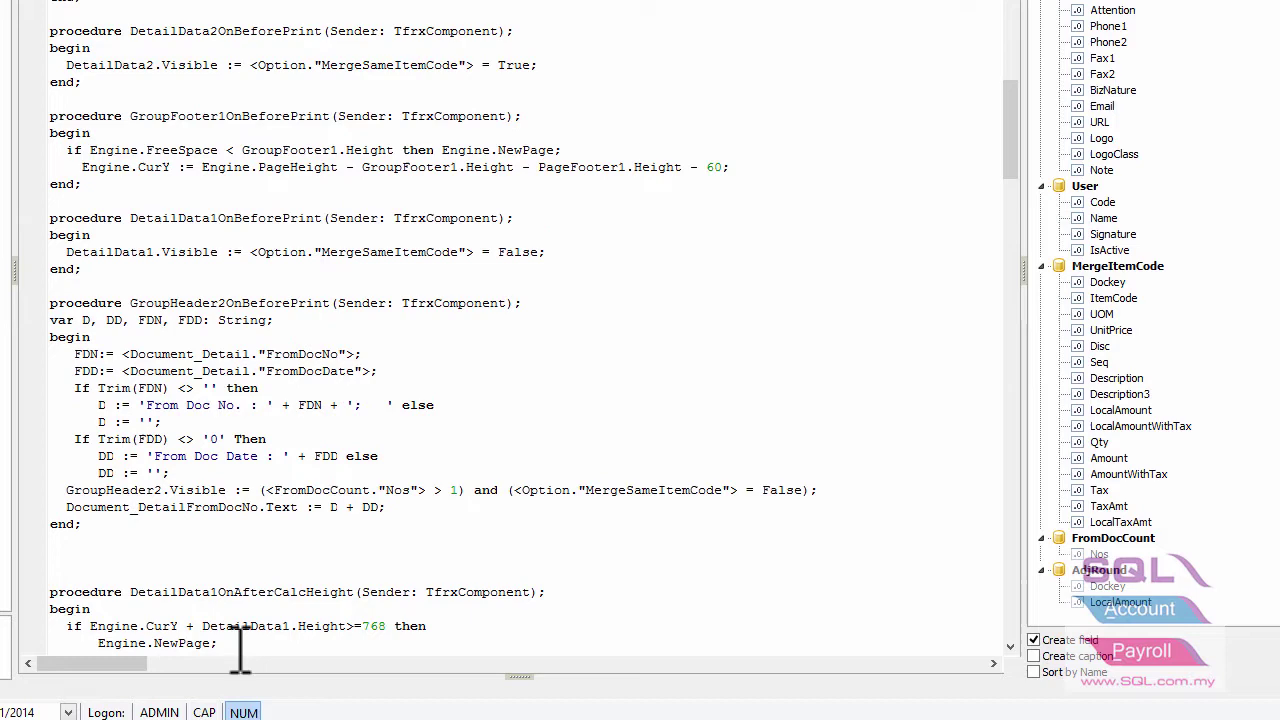
- Check the pasted page-break condition and its 768 stop-position value
drag(236, 646, 60, 628)
scroll(474, 524, down, 3)
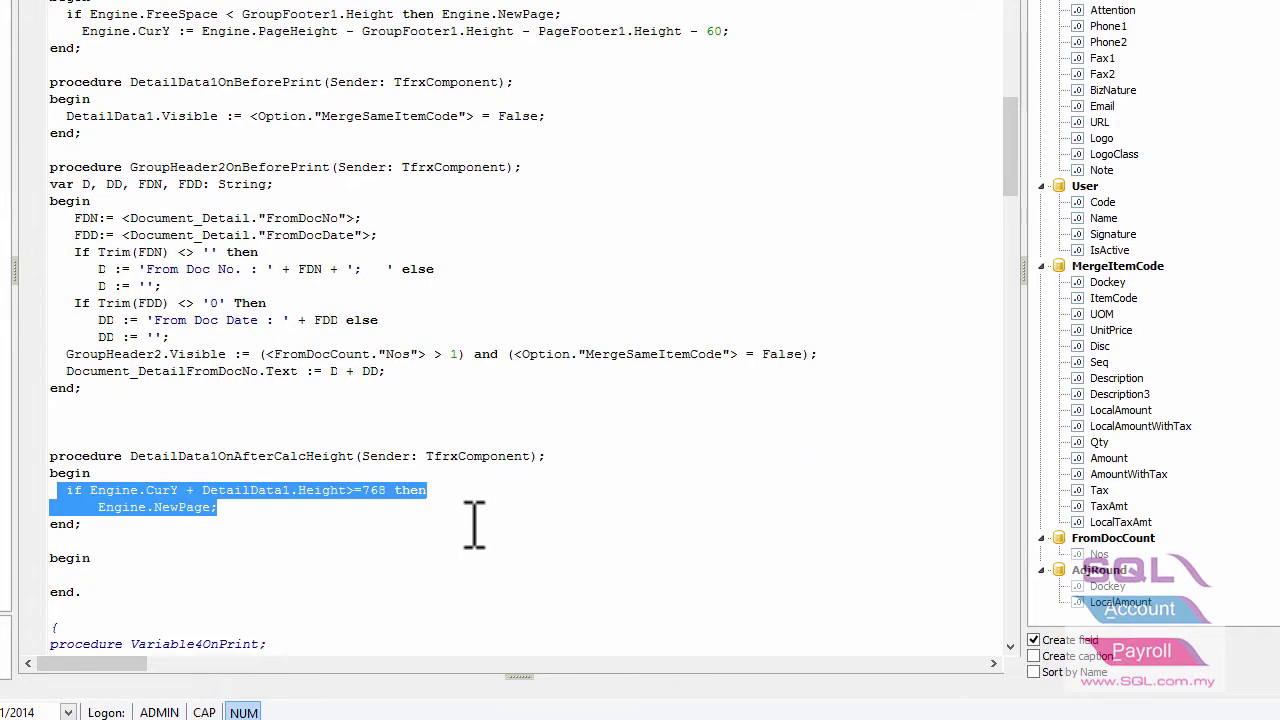
scroll(474, 524, down, 2)
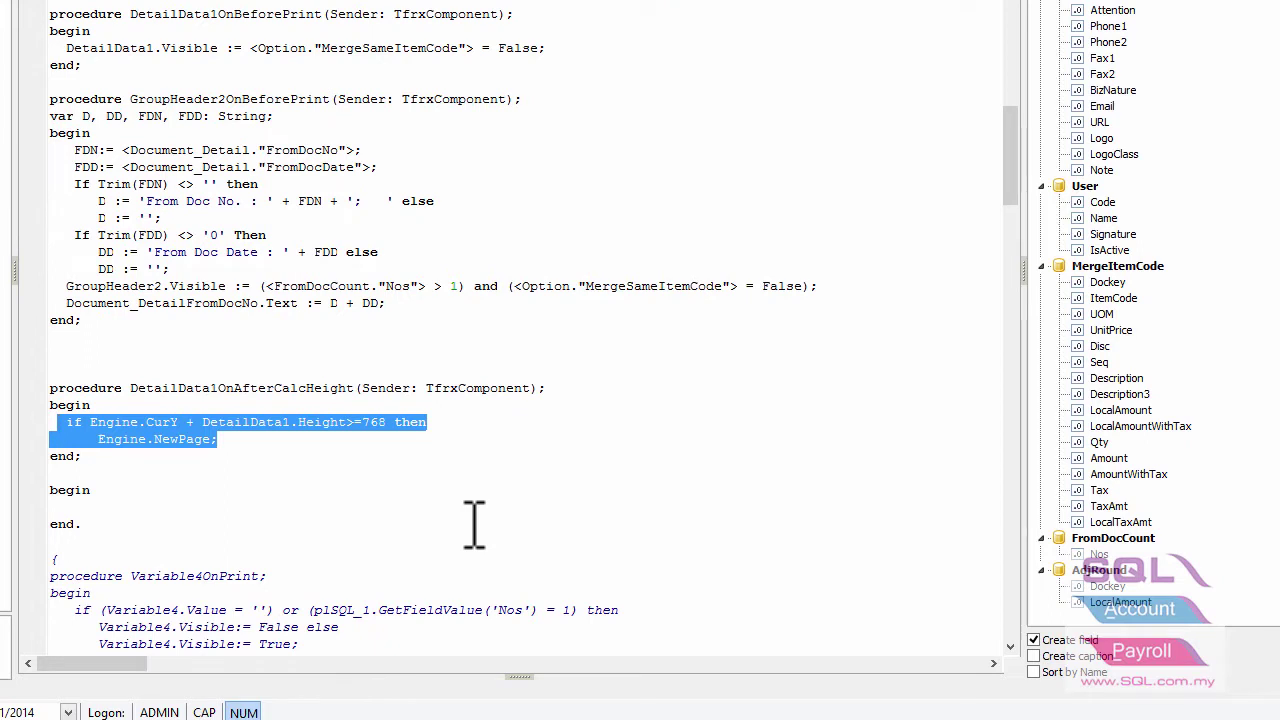
click(386, 422)
key(shift+Home)
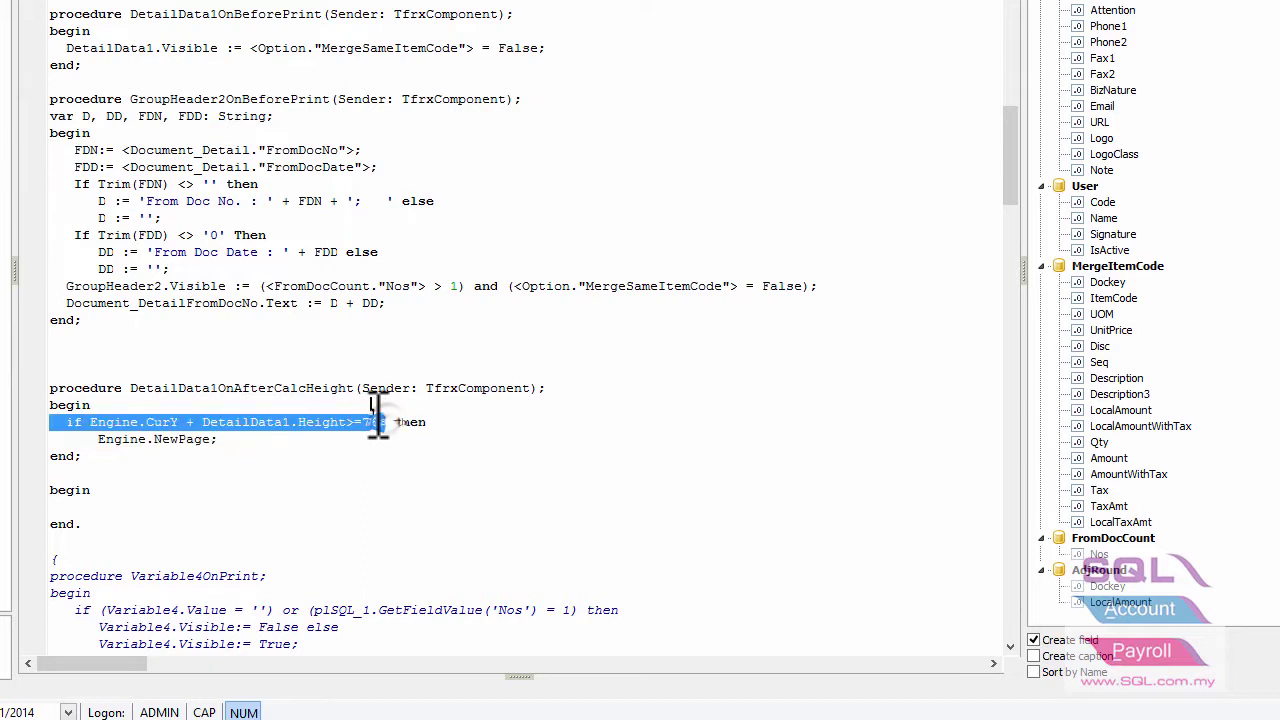
double_click(373, 422)
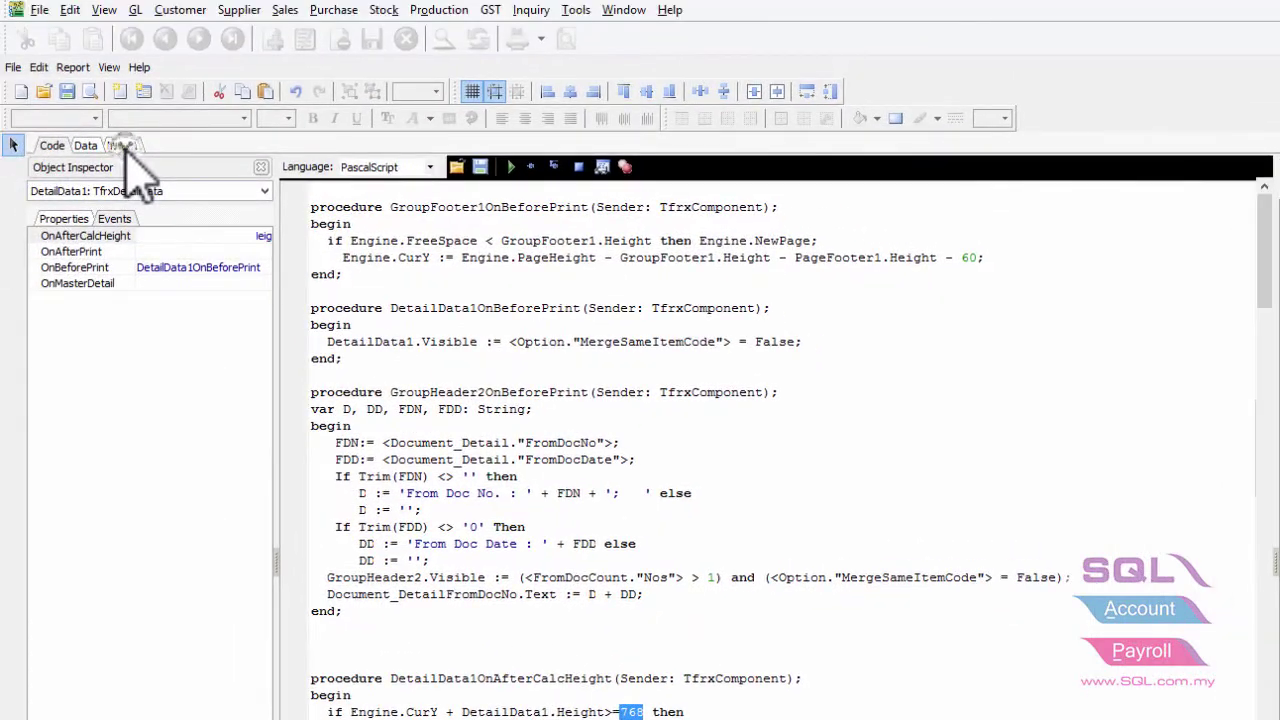
- Go back to Page1, select the GroupFooter1 band and pick its OnBeforePrint event
click(123, 148)
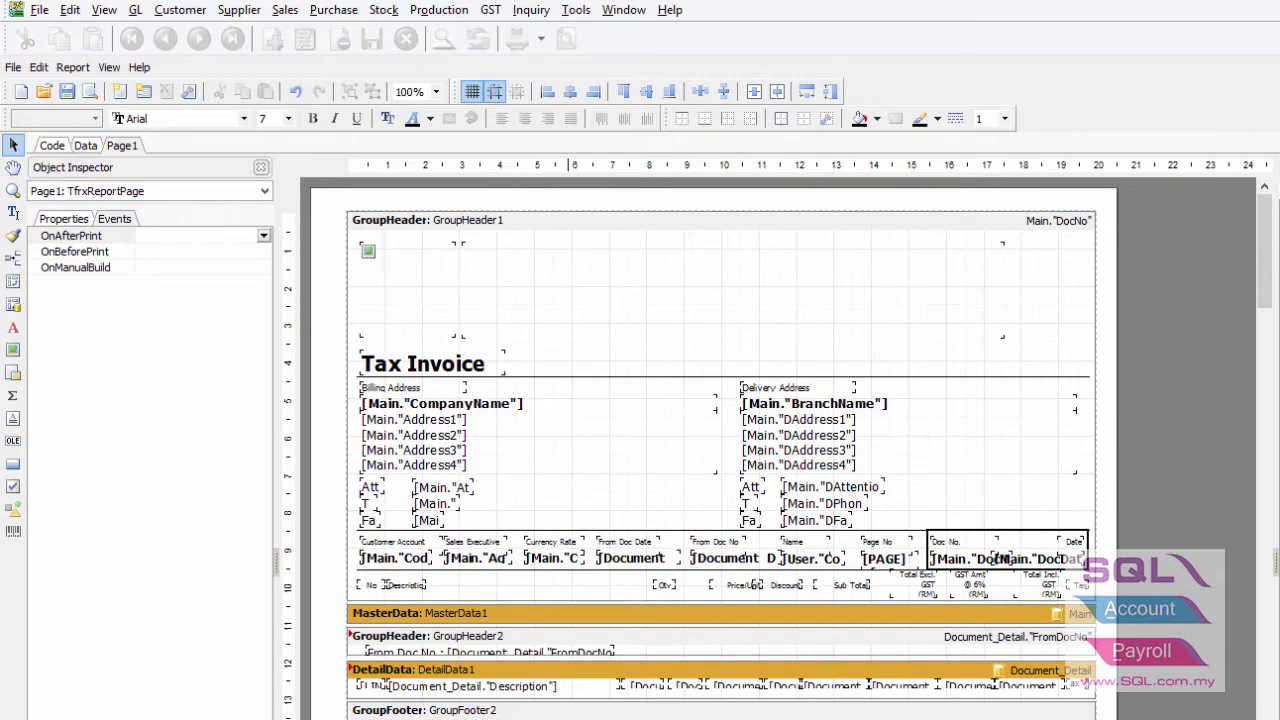
key(Tab)
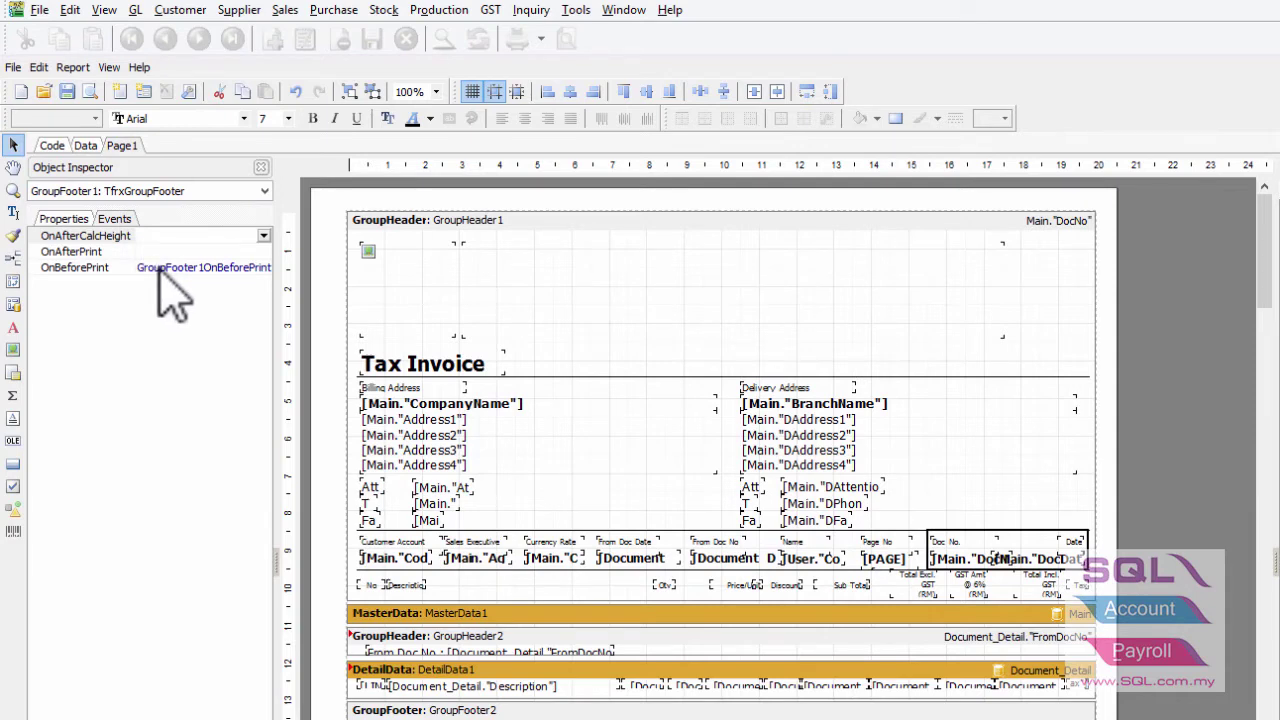
click(160, 268)
- Open GroupFooter1OnBeforePrint and replace the Engine.CurY offset 60 with 10
double_click(165, 268)
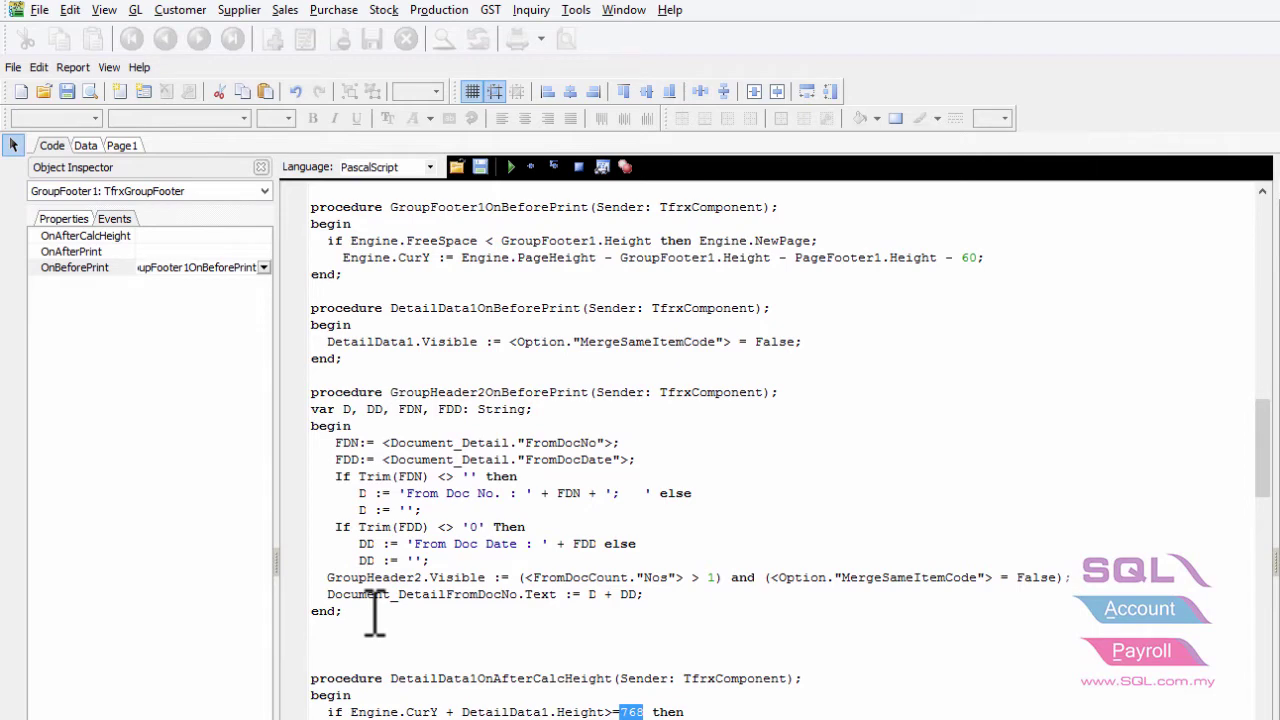
click(983, 258)
double_click(975, 258)
double_click(971, 258)
- Save the report, close the old preview and choose 0Sales Invoice-New for a fresh preview
click(13, 67)
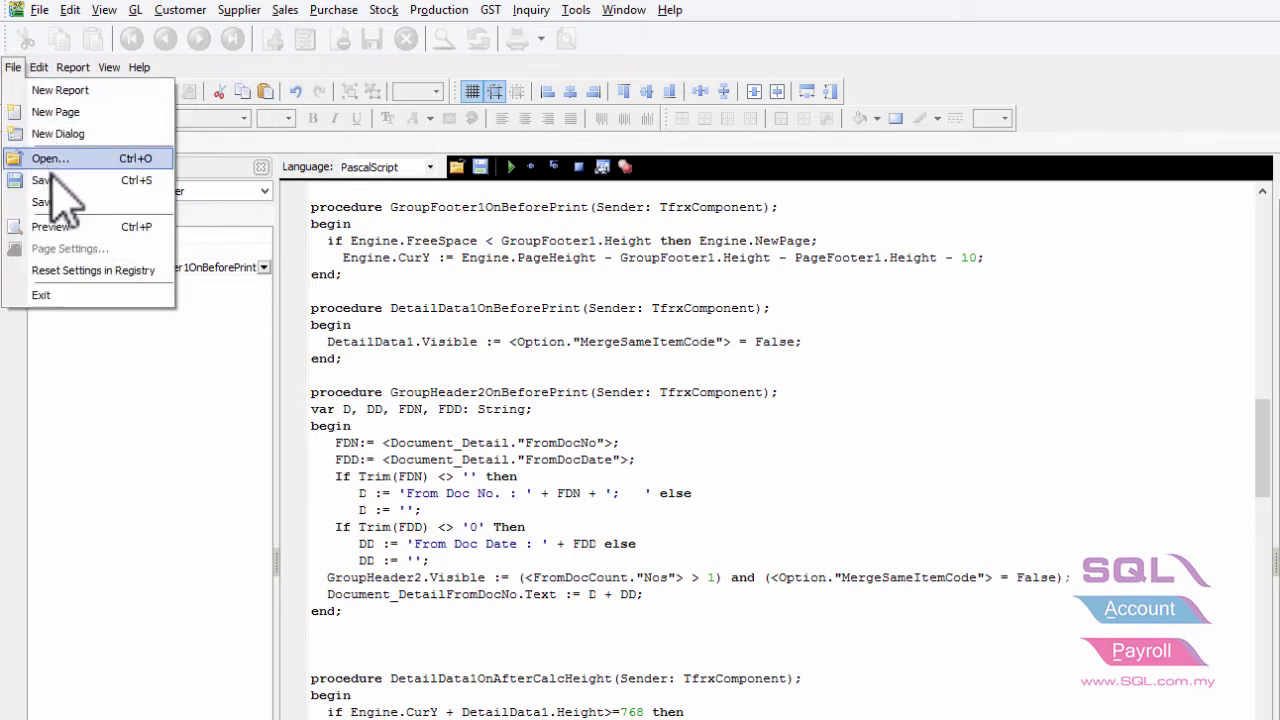
click(53, 180)
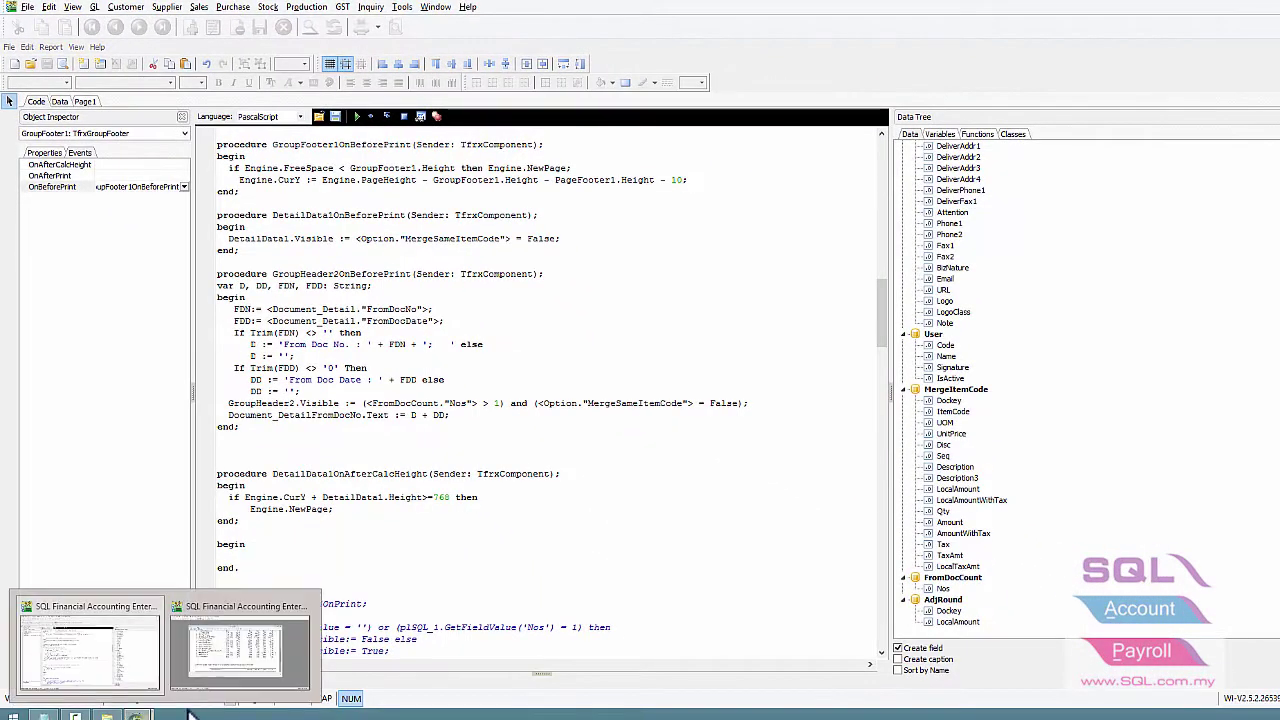
click(240, 660)
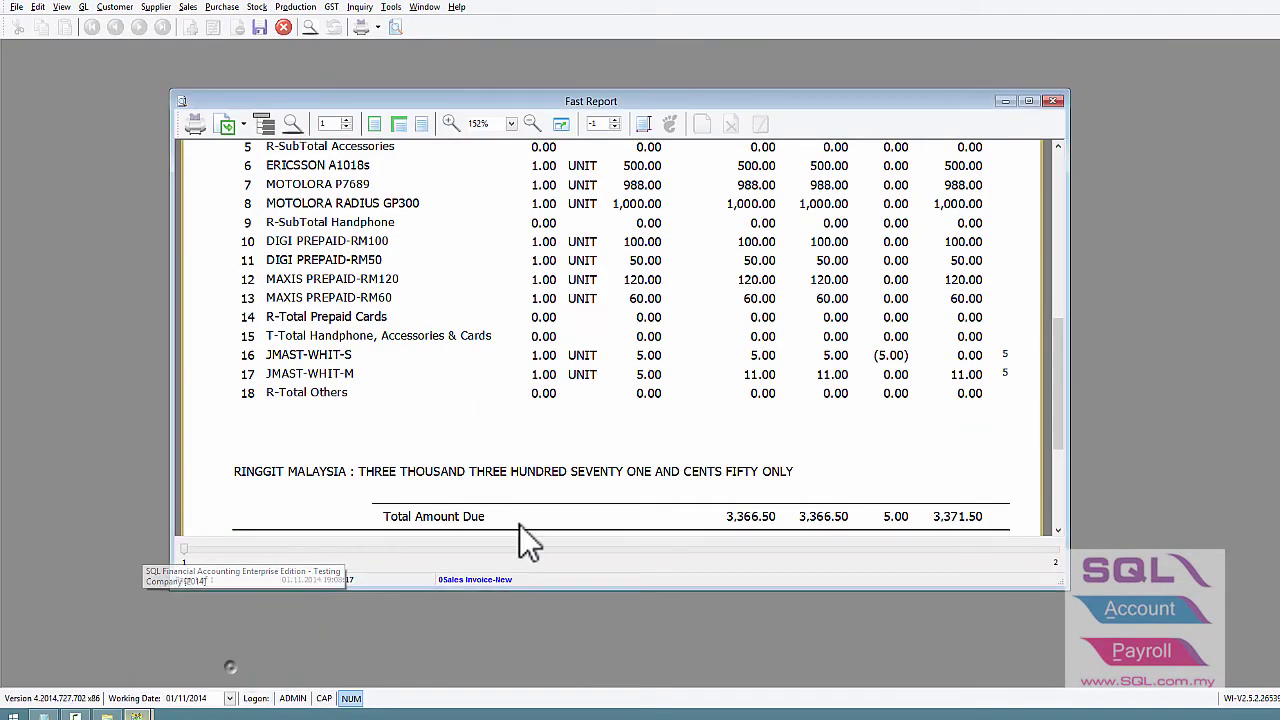
click(1062, 100)
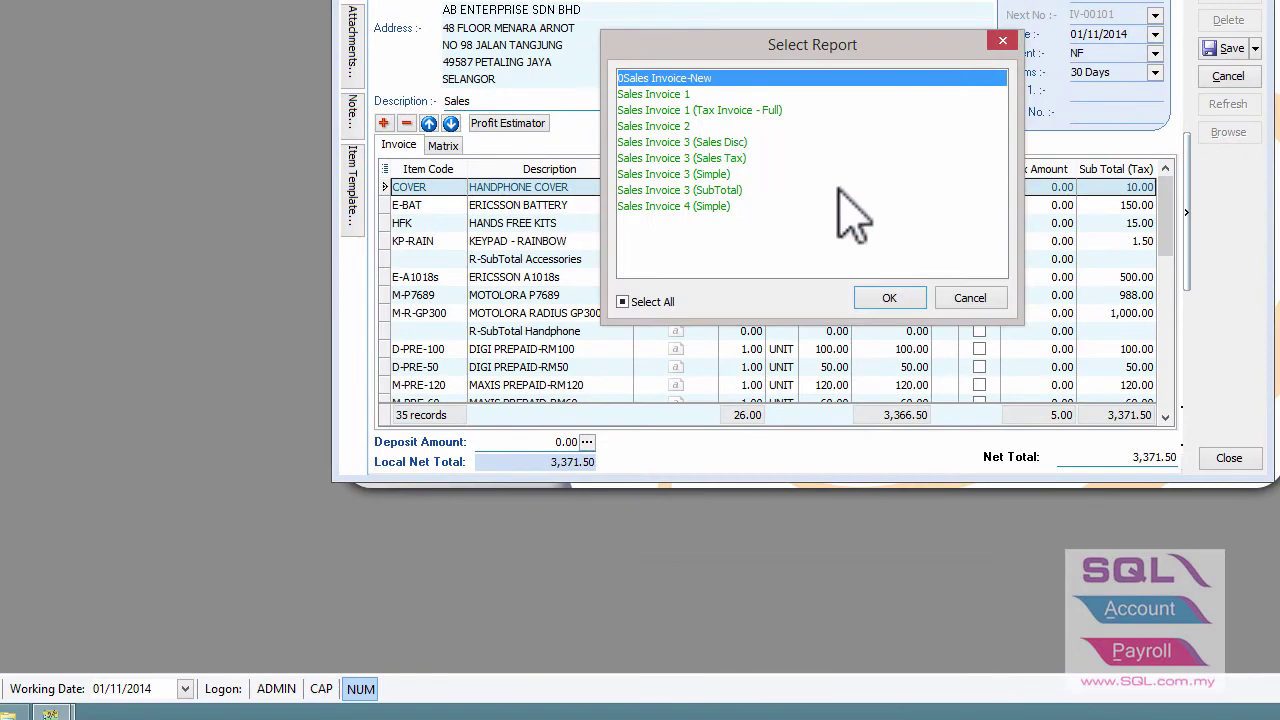
click(889, 300)
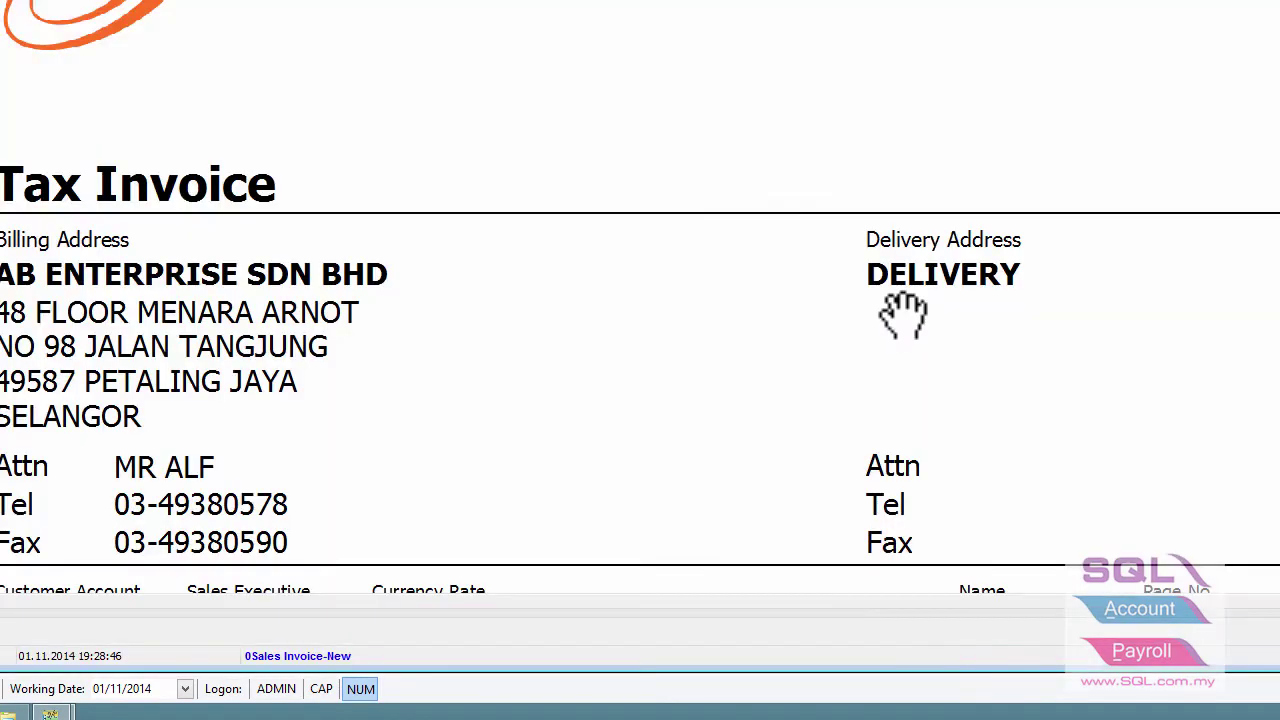
- Select the 10 offset on GroupFooter1's Engine.CurY line to change it to 80
scroll(905, 315, down, 5)
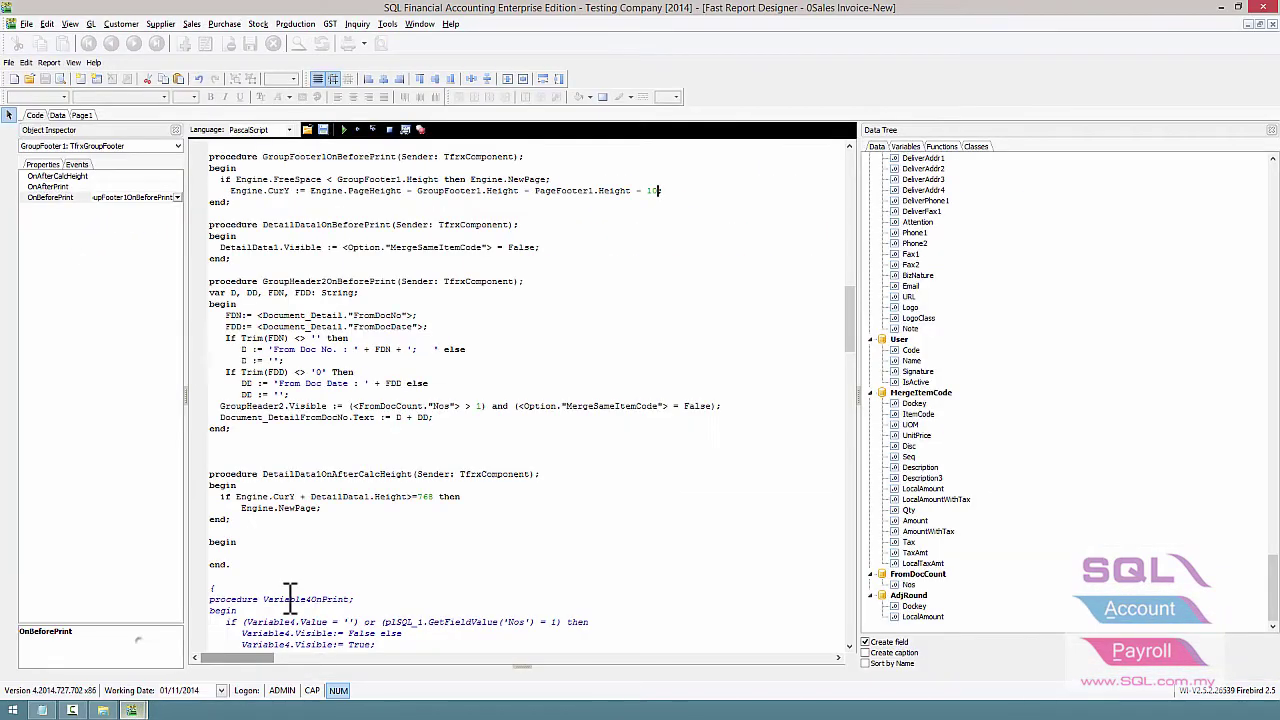
double_click(654, 190)
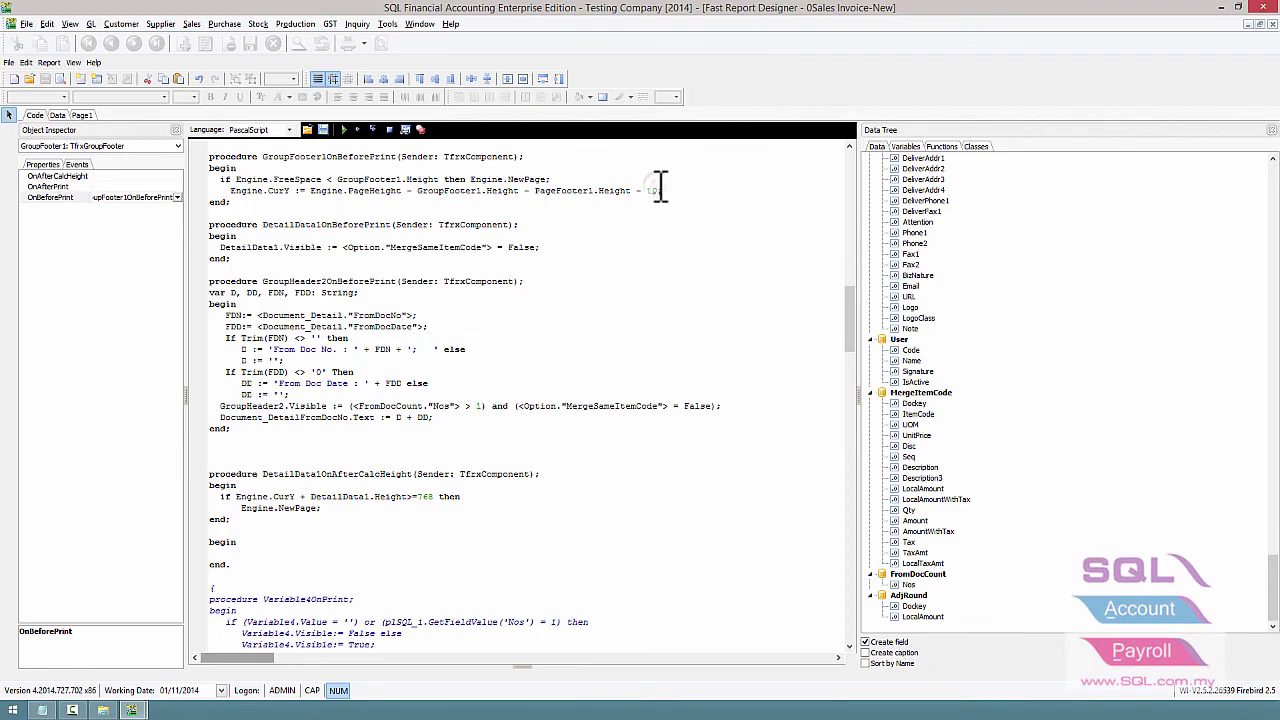